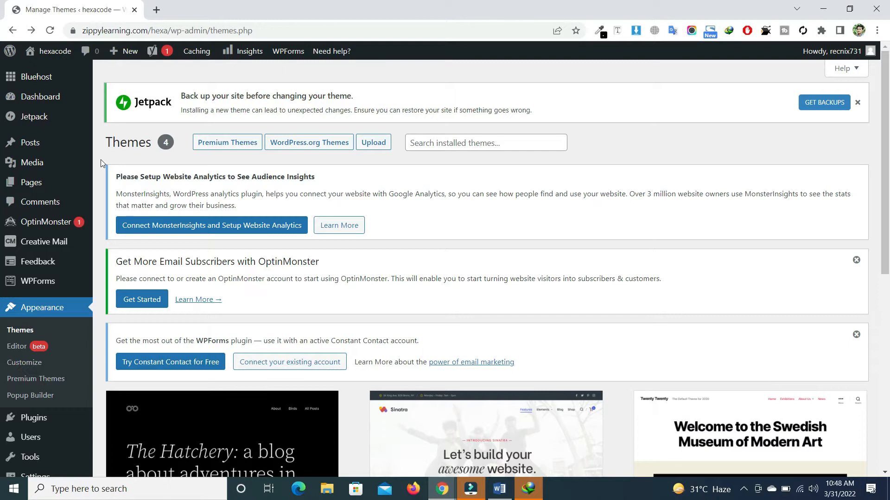
# Step: Open the Media Library and review its media type filter, date filter and search options
pyautogui.click(49, 166)
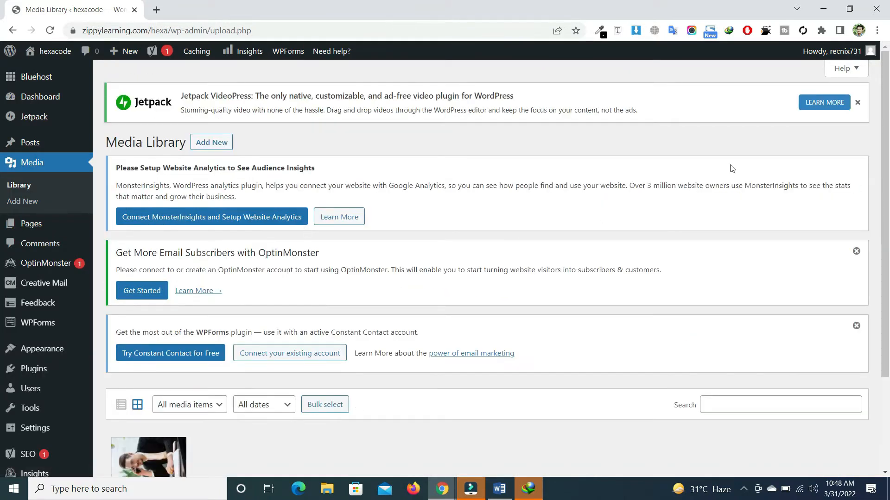
pyautogui.scroll(-3, 3, 139)
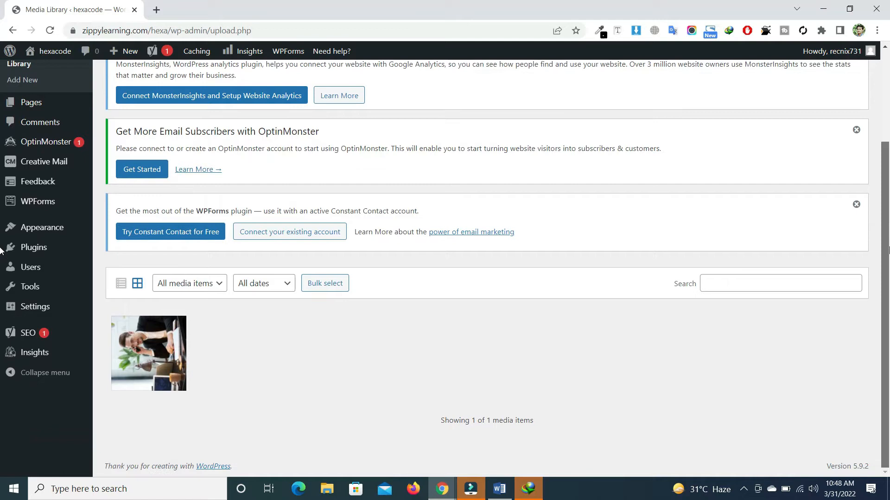
pyautogui.click(213, 290)
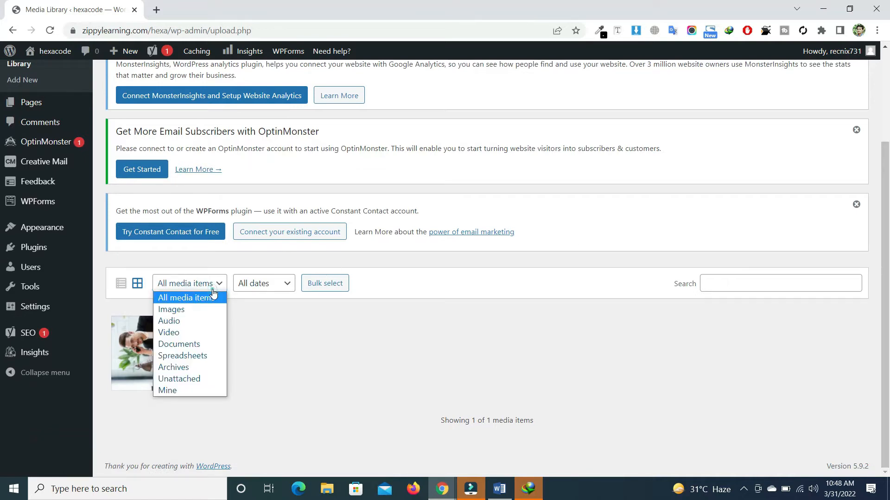
pyautogui.click(252, 290)
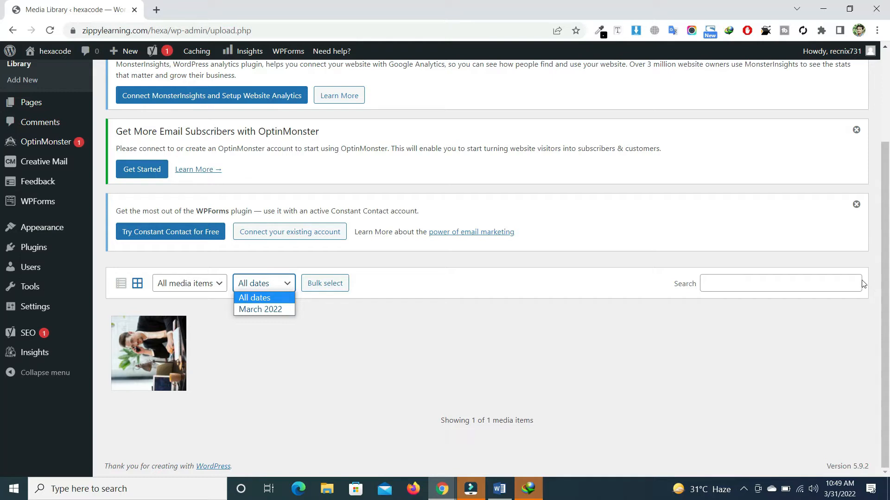
pyautogui.click(773, 277)
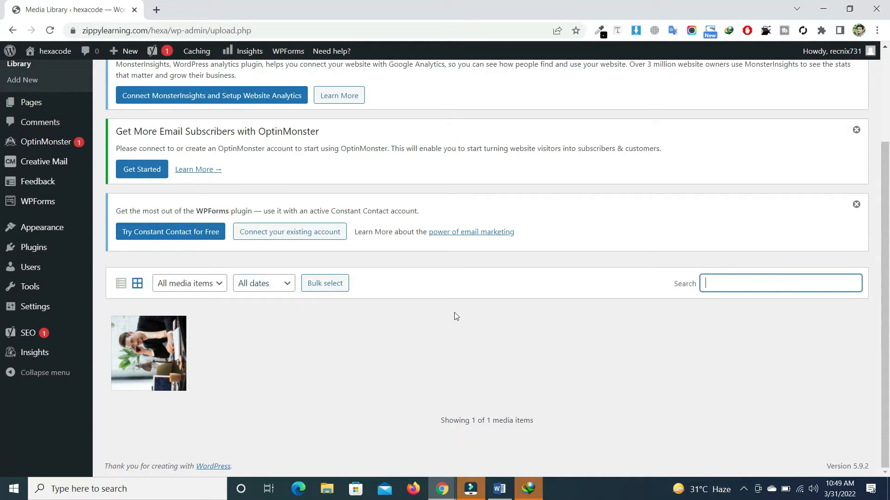
# Step: Rotate the library's photo of the man on the phone clockwise until it is upright, save it and close its details
pyautogui.click(142, 353)
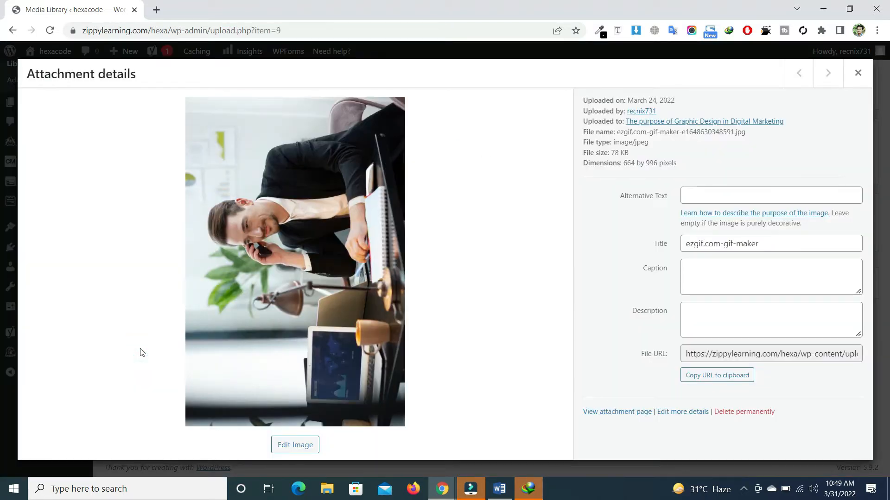
pyautogui.click(296, 444)
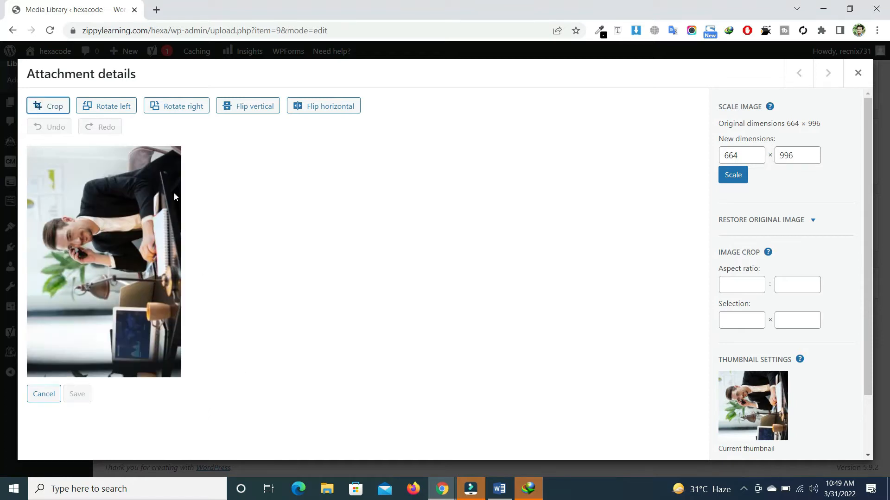
pyautogui.click(109, 107)
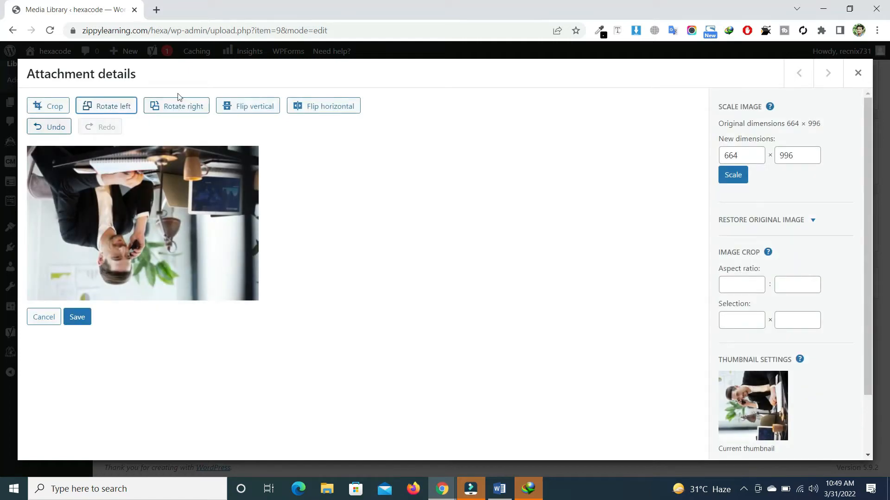
pyautogui.click(187, 107)
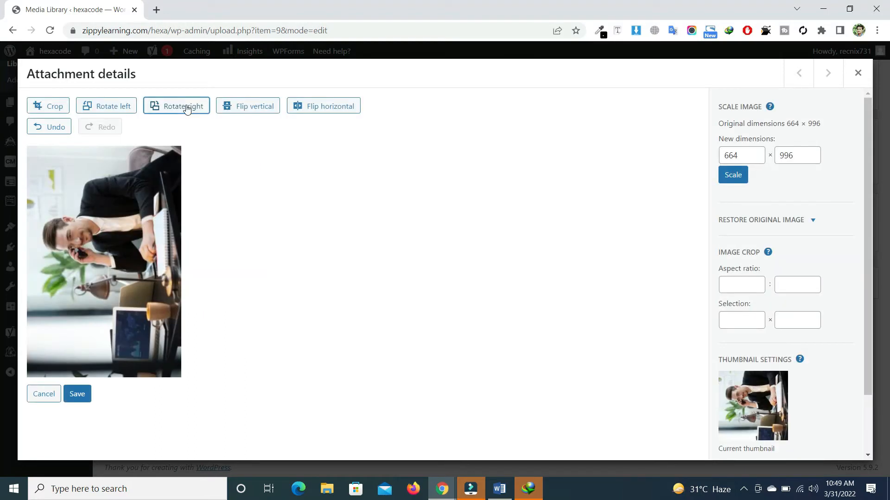
pyautogui.click(187, 107)
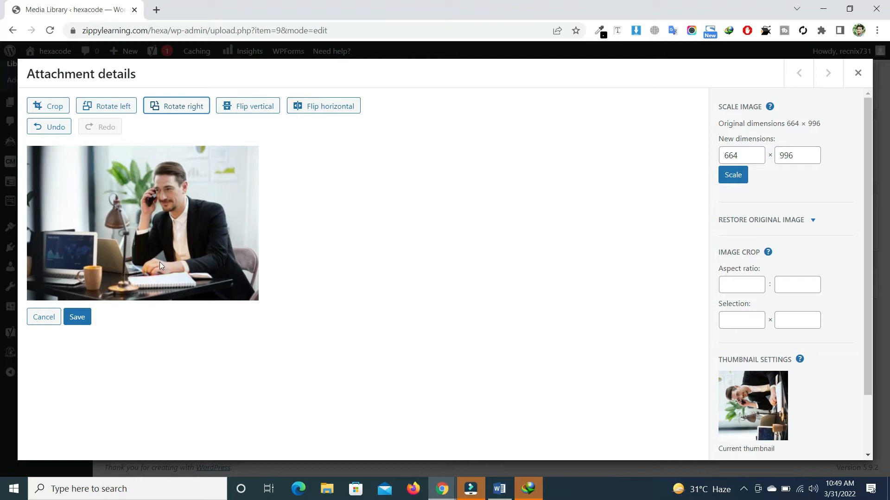
pyautogui.click(77, 316)
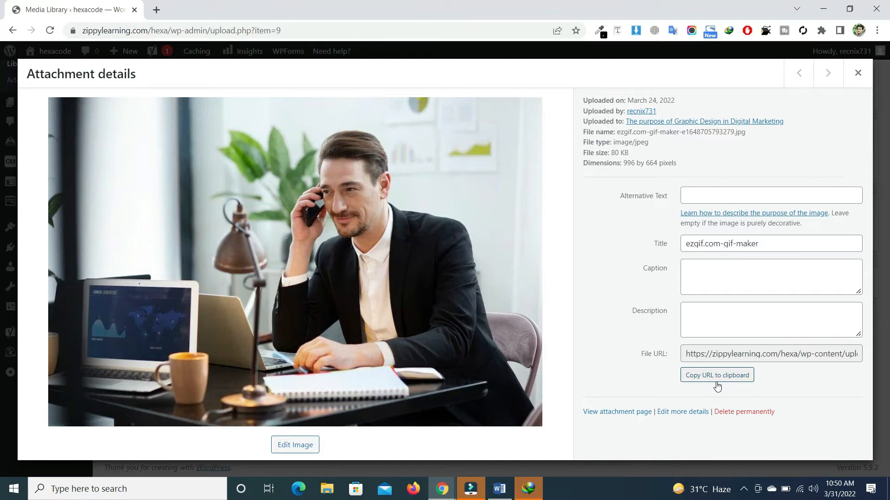
pyautogui.click(857, 73)
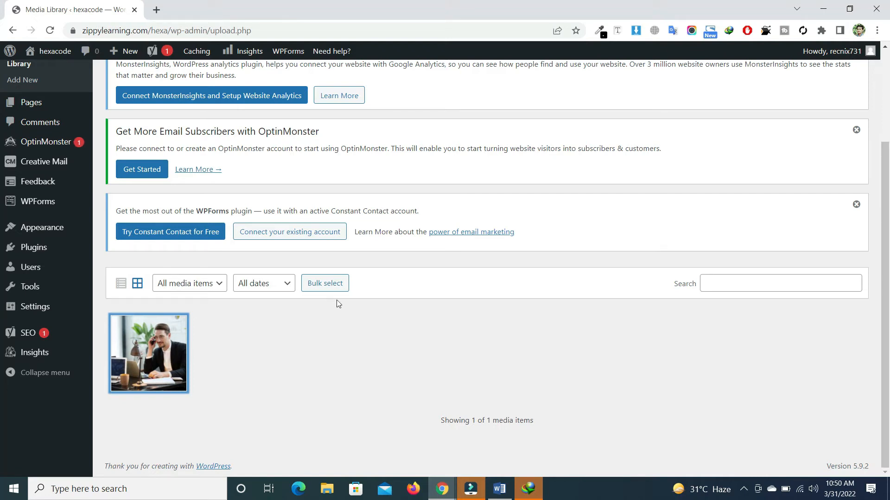
# Step: Upload the wordpress PDF from the Documents folder inside Downloads to the Media Library
pyautogui.scroll(3, 886, 256)
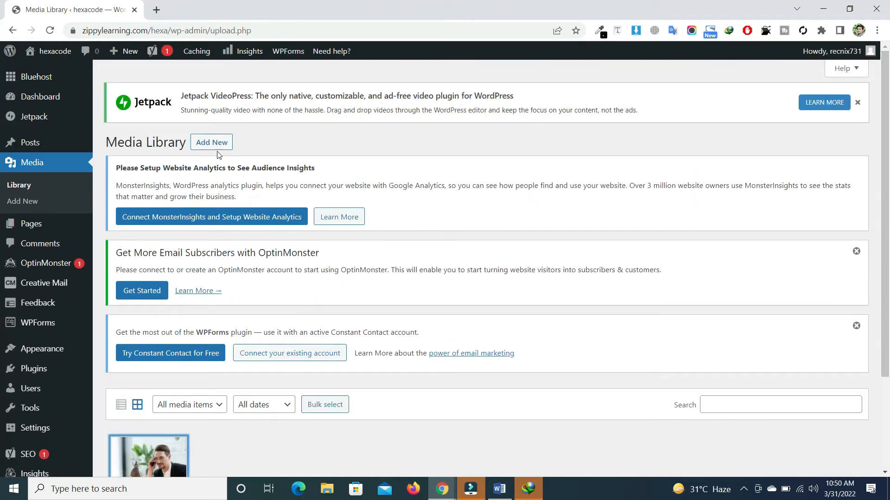
pyautogui.click(201, 148)
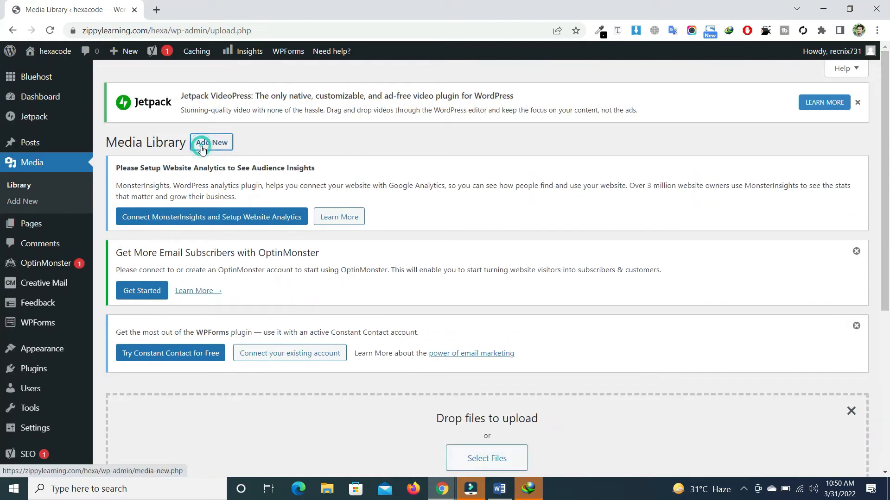
pyautogui.scroll(-1, 886, 295)
pyautogui.scroll(-3, 886, 295)
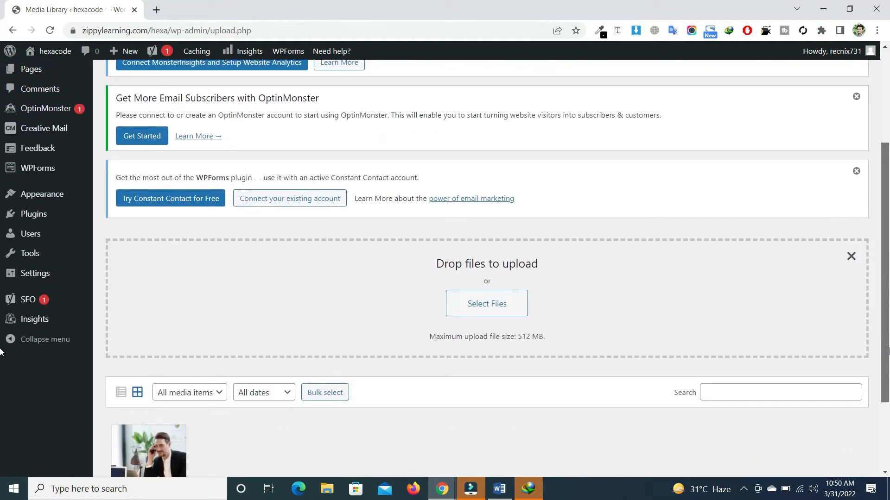
pyautogui.click(483, 309)
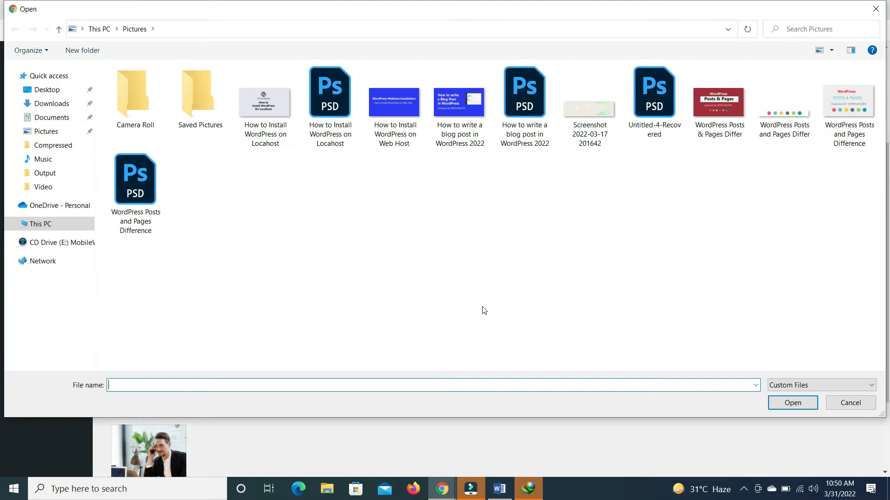
pyautogui.click(50, 106)
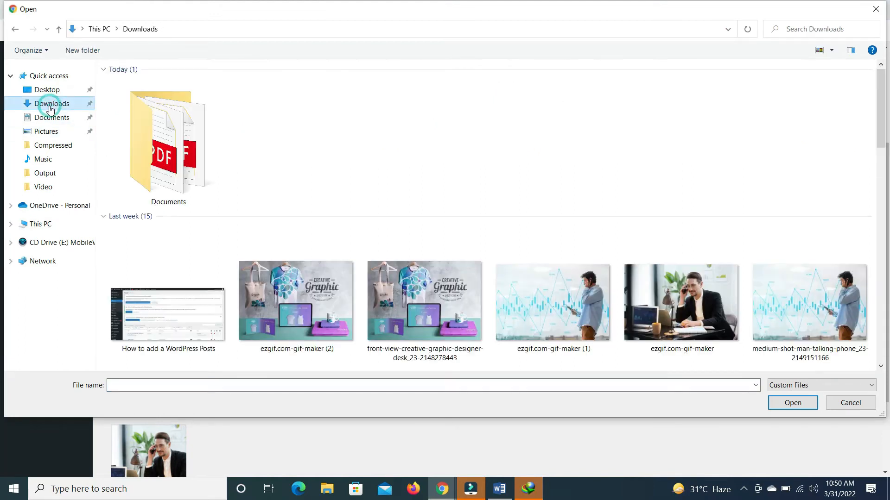
pyautogui.click(154, 149)
pyautogui.doubleClick(154, 148)
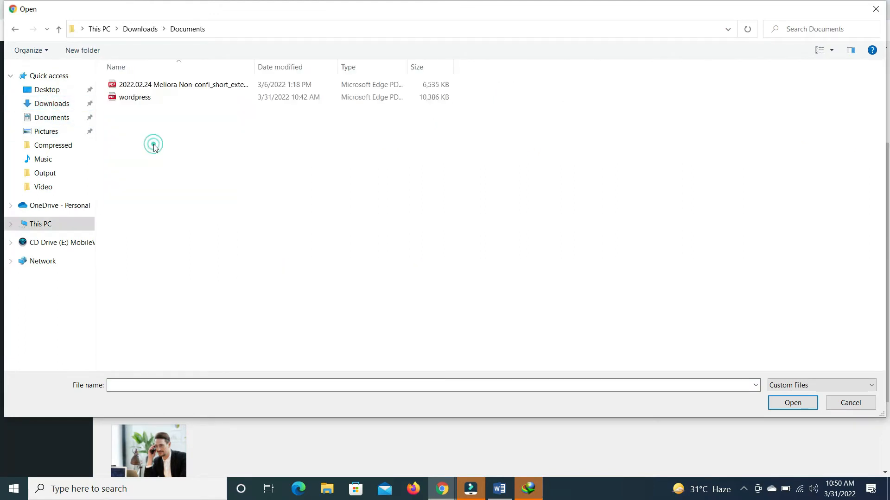
pyautogui.click(166, 101)
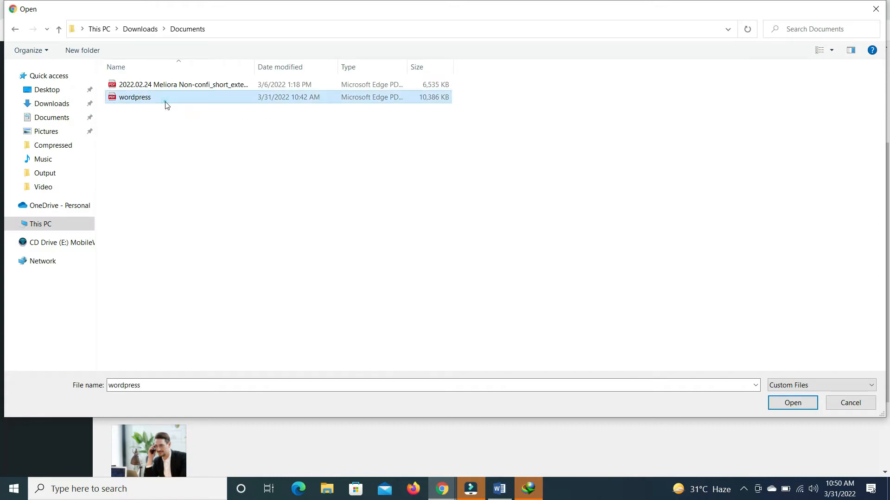
pyautogui.click(792, 403)
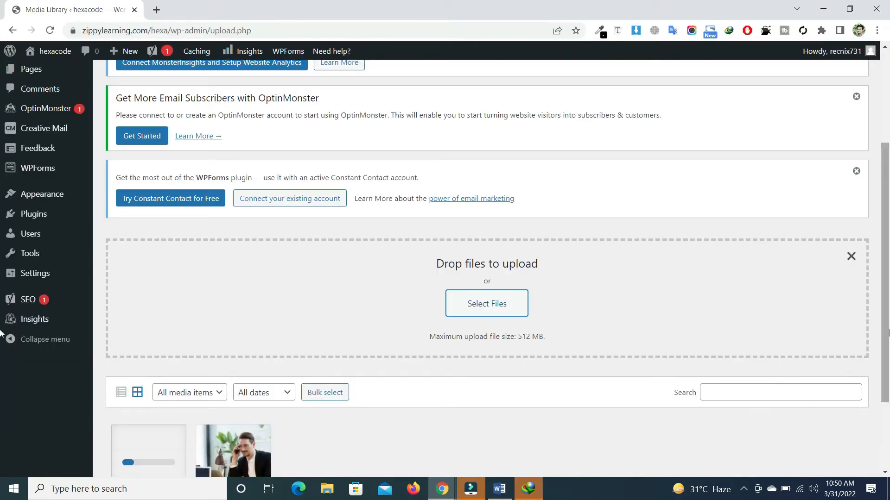
# Step: Copy the file URL of wordpress.pdf from its attachment details and close them
pyautogui.moveTo(888, 333); pyautogui.dragTo(888, 404)
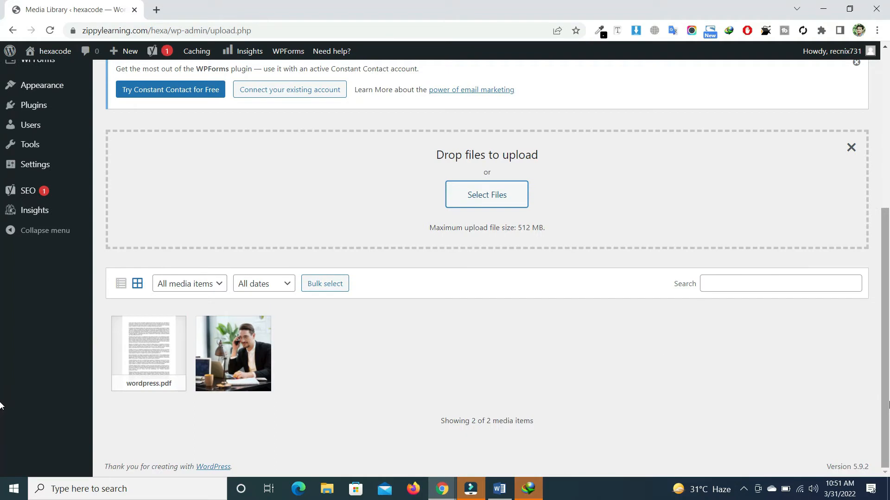
pyautogui.click(175, 360)
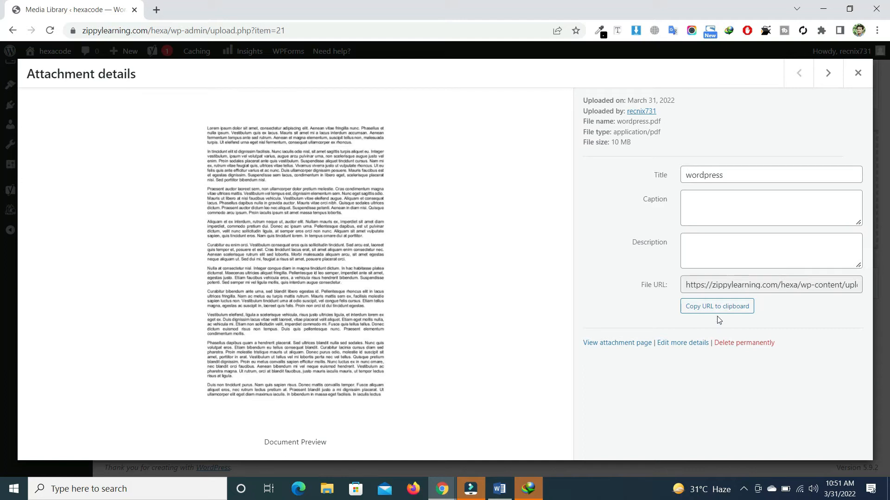
pyautogui.click(714, 305)
pyautogui.click(858, 82)
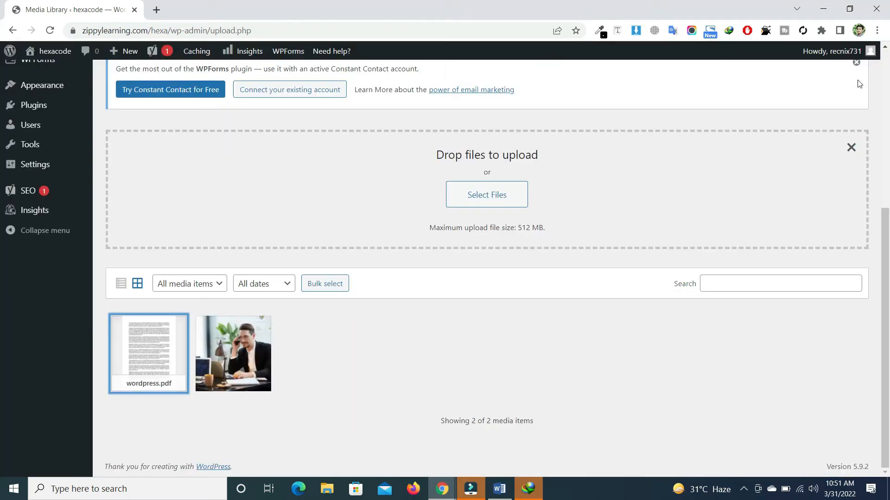
# Step: Create a new page with the title "Home"
pyautogui.scroll(5, 635, 254)
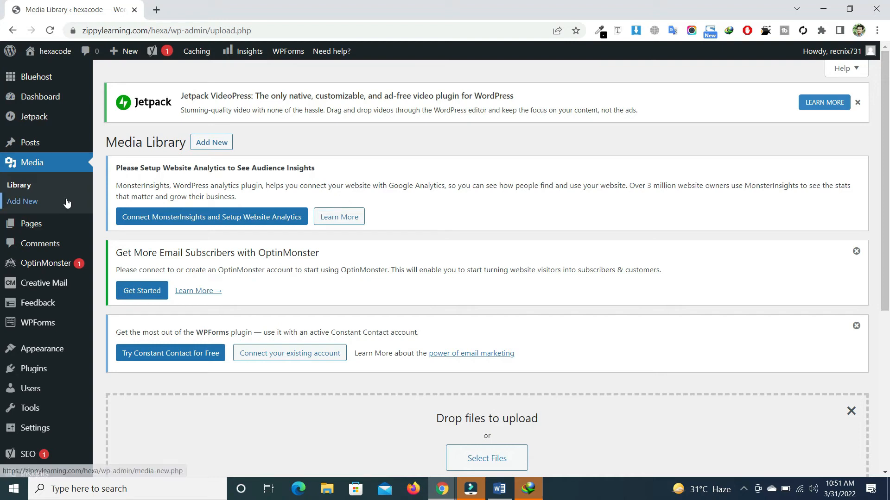
pyautogui.moveTo(47, 230)
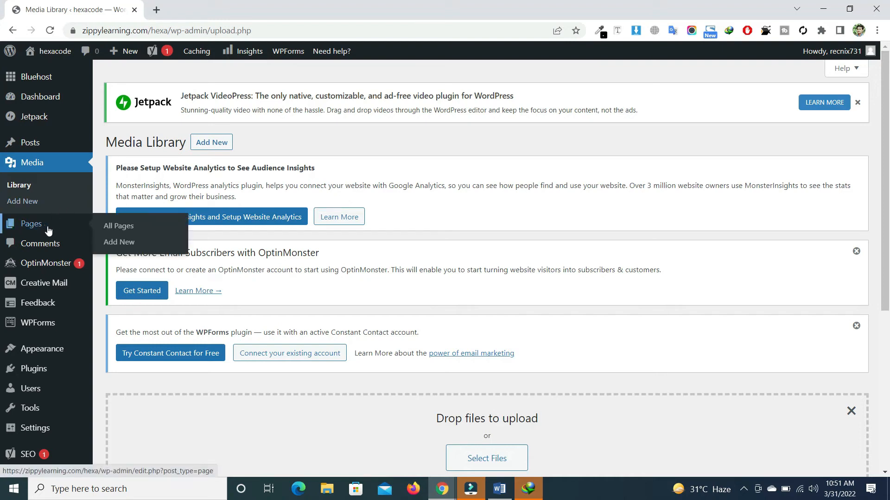
pyautogui.click(118, 240)
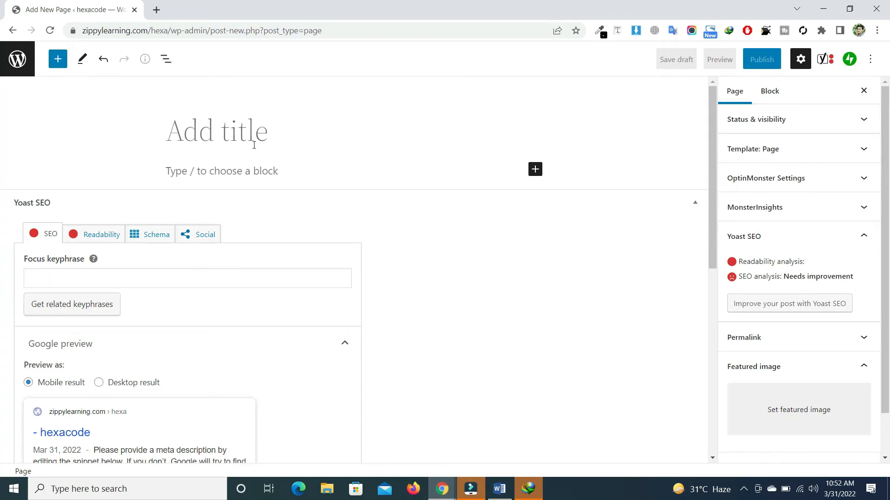
pyautogui.write('Home')
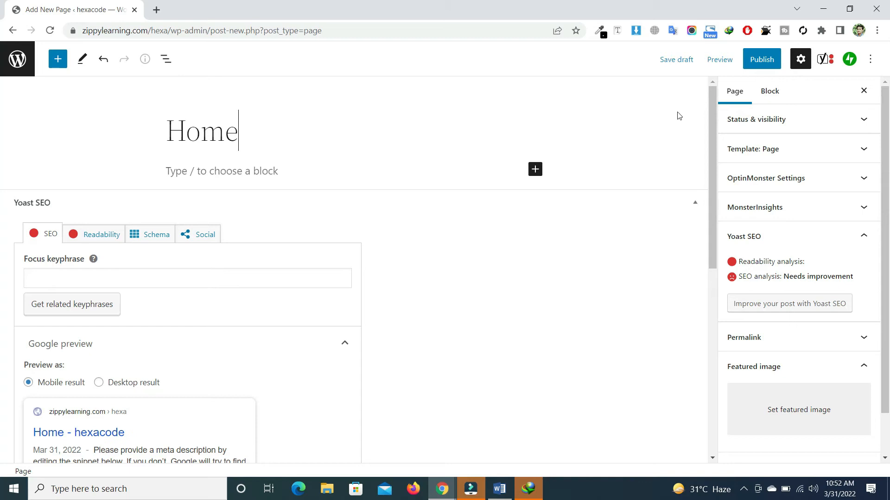
# Step: Insert a Buttons block below the page title and label its button "Pdf"
pyautogui.click(264, 172)
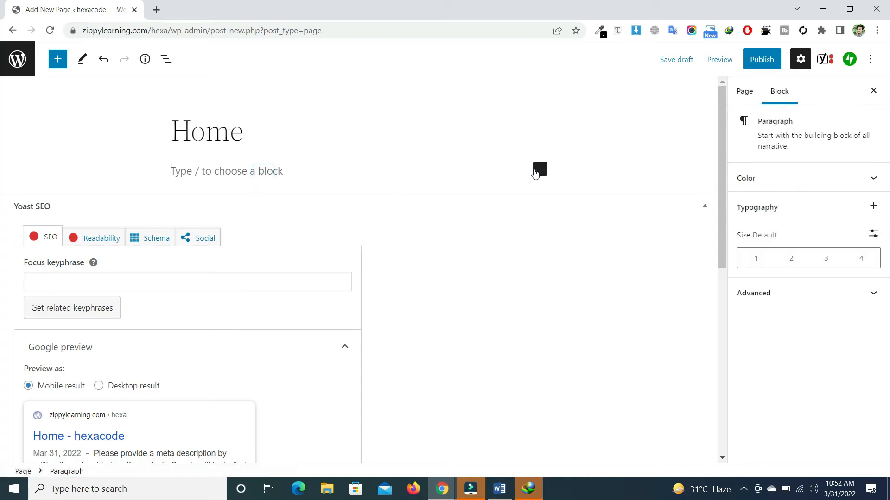
pyautogui.click(539, 170)
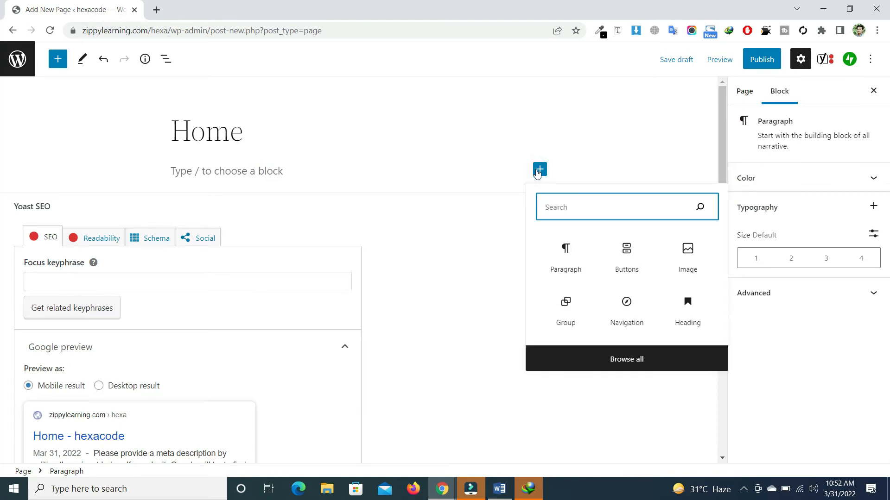
pyautogui.click(624, 258)
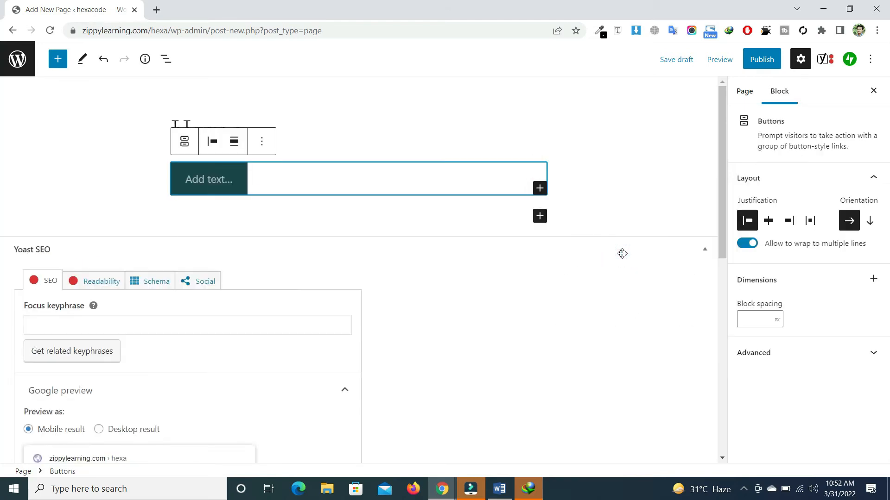
pyautogui.click(225, 180)
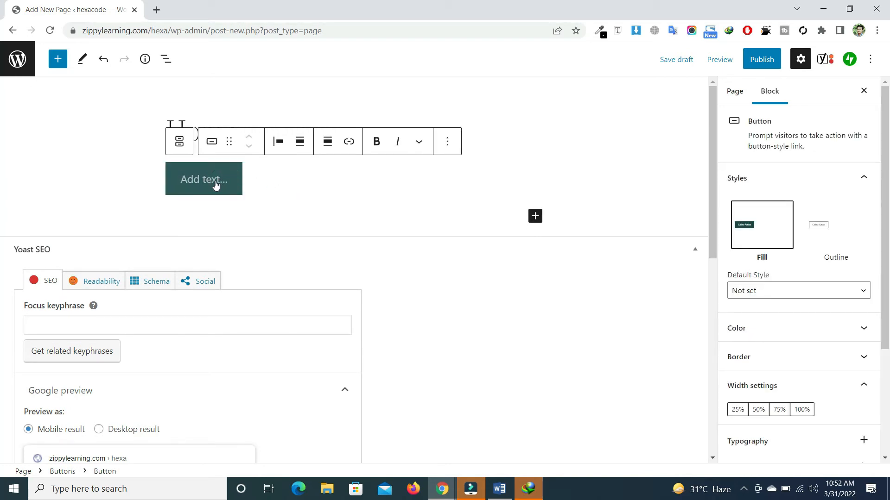
pyautogui.write('df')
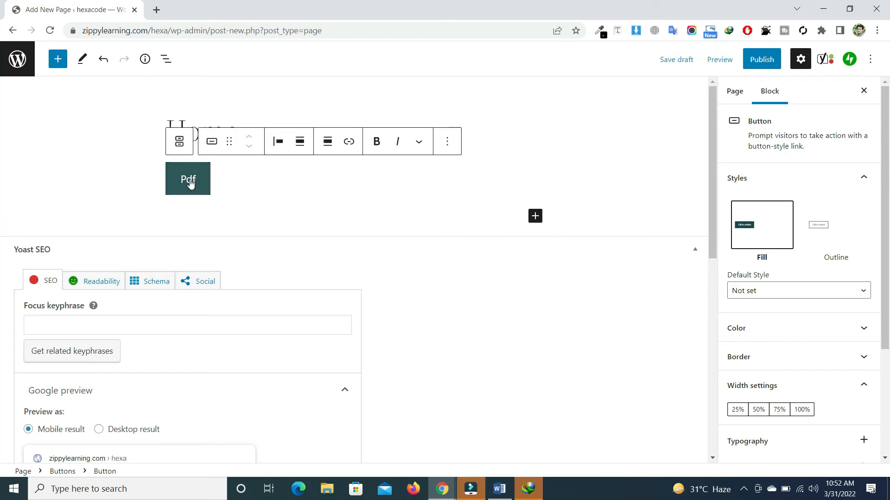
# Step: Link the Pdf button to the copied URL zippylearning.com/hexa/wp-content/uploads/2022/03/wordpress.pdf
pyautogui.click(348, 142)
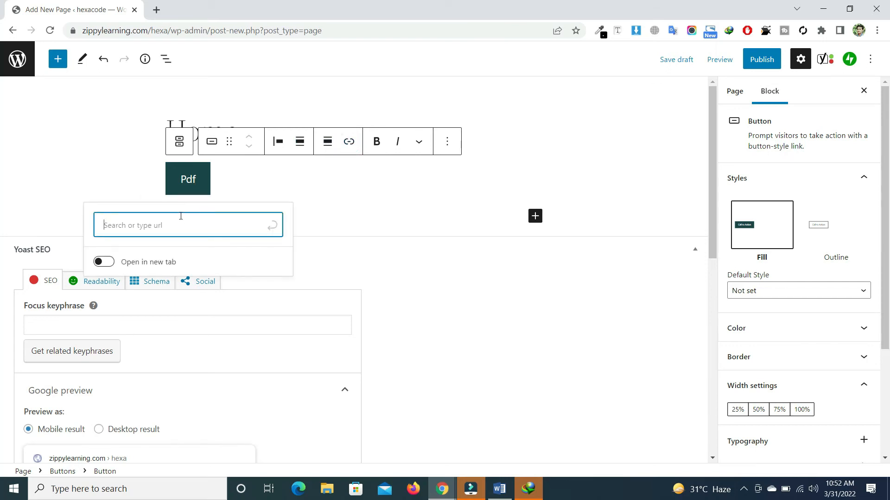
pyautogui.hotkey('ctrl', 'v')
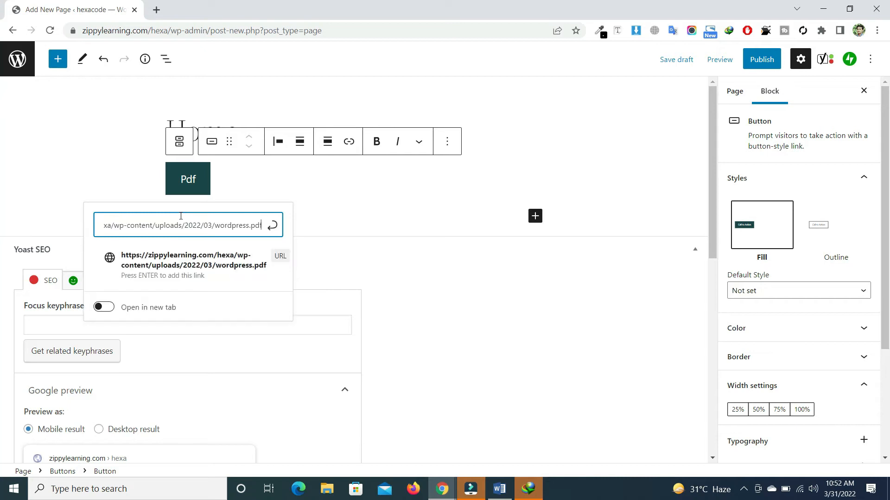
pyautogui.press('Return')
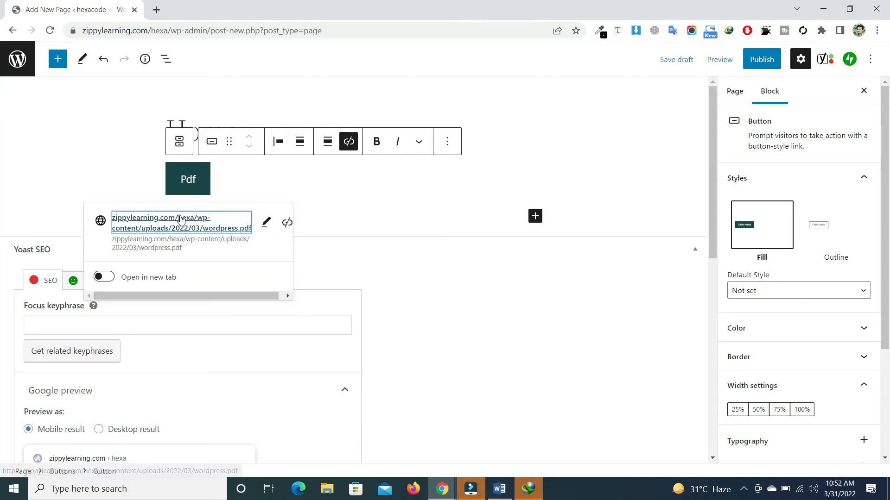
# Step: Set the Pdf button's link to open in a new tab and publish the Home page
pyautogui.click(106, 277)
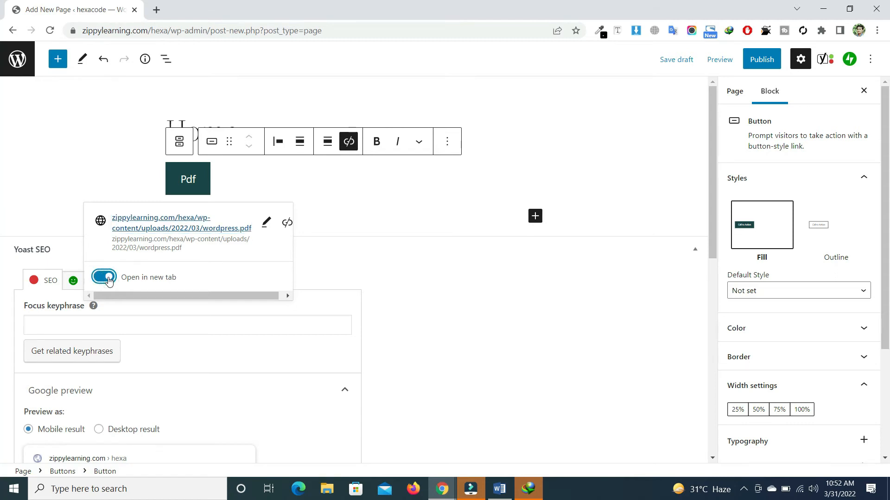
pyautogui.click(774, 64)
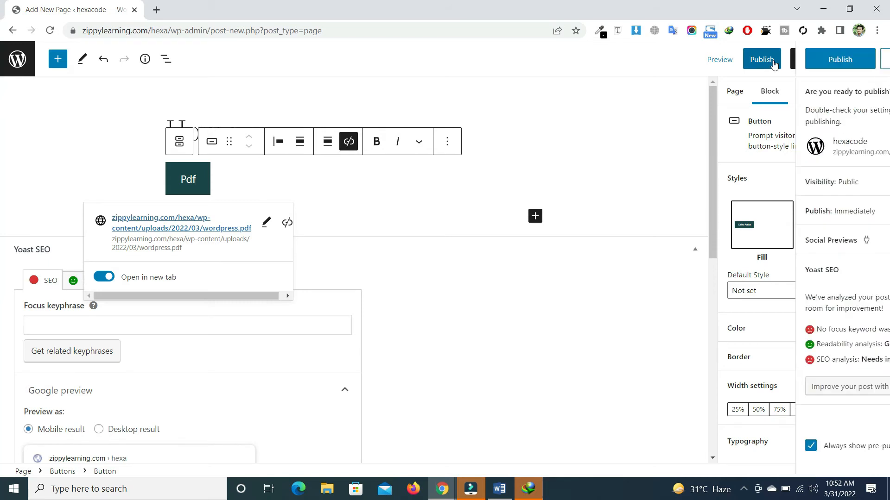
pyautogui.click(774, 64)
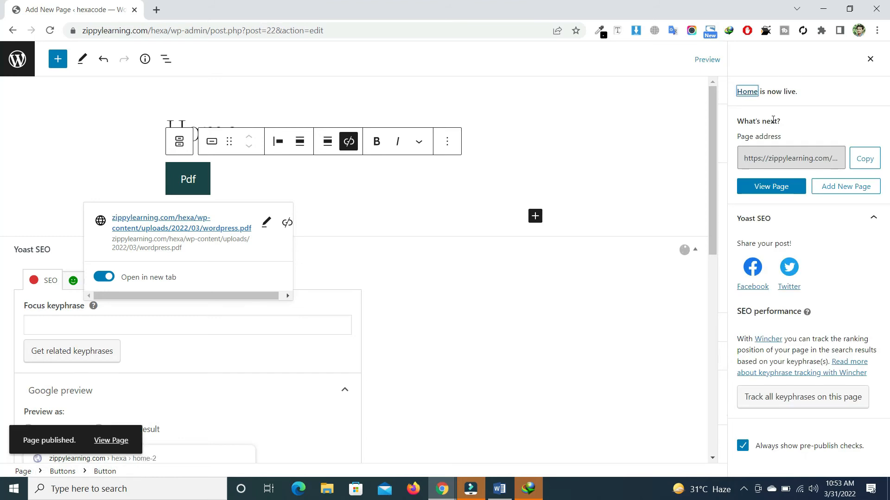
# Step: View the published Home page and download the linked file through its Pdf button as wordpress_2.pdf in the Documents category
pyautogui.click(771, 186)
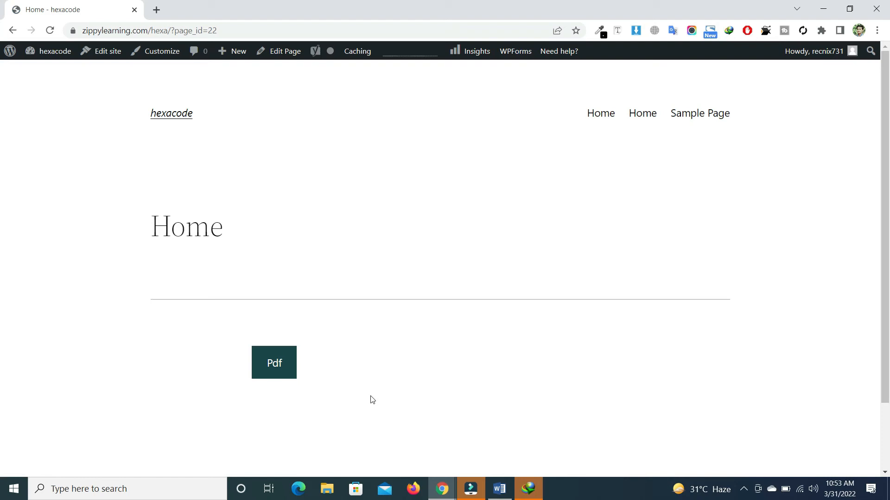
pyautogui.click(277, 370)
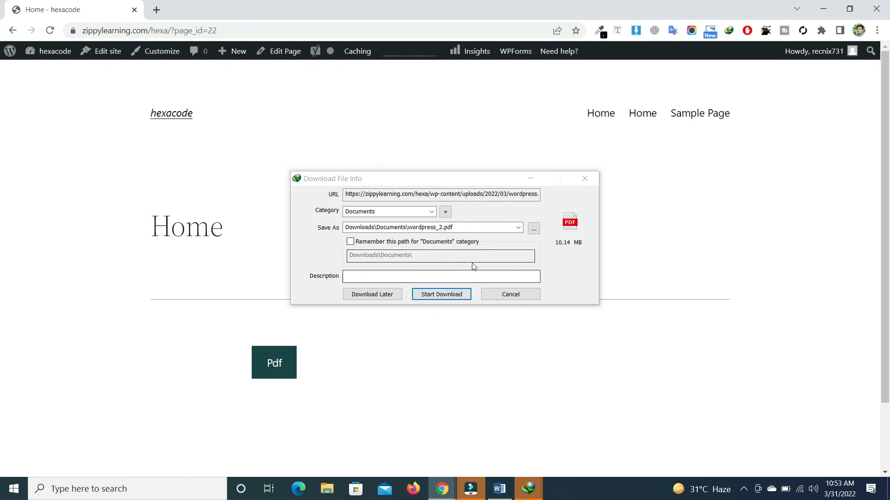
pyautogui.click(451, 294)
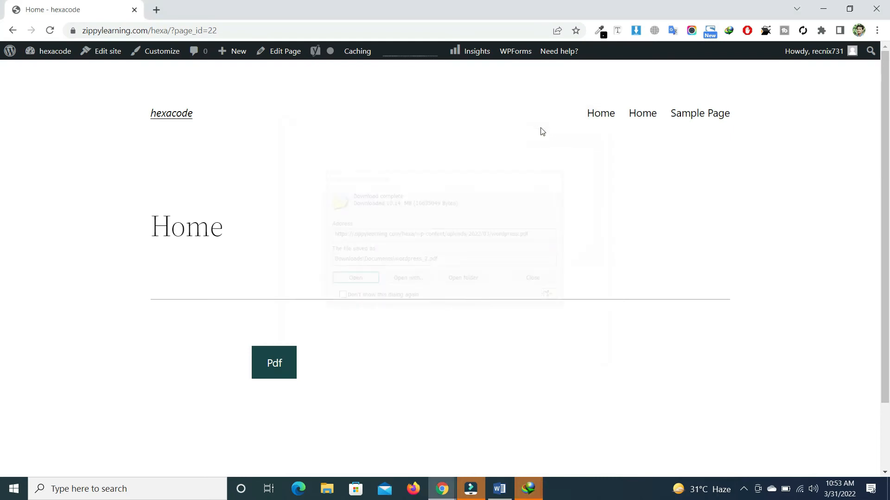
pyautogui.click(502, 178)
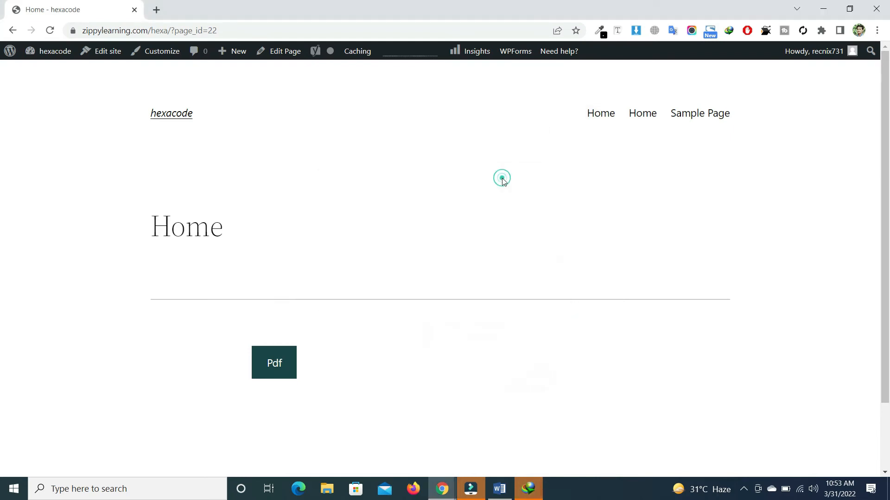
# Step: Return from the live page to the site's dashboard and open the Media Library
pyautogui.moveTo(43, 54)
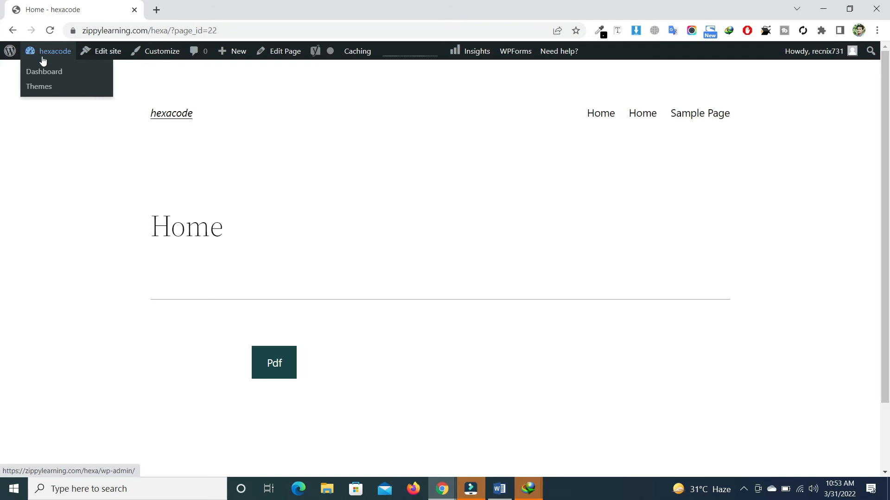
pyautogui.click(42, 70)
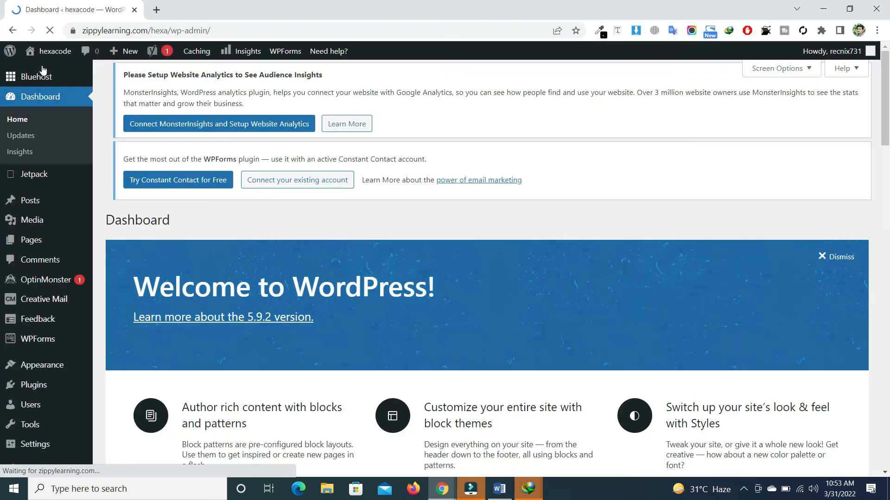
pyautogui.moveTo(50, 224)
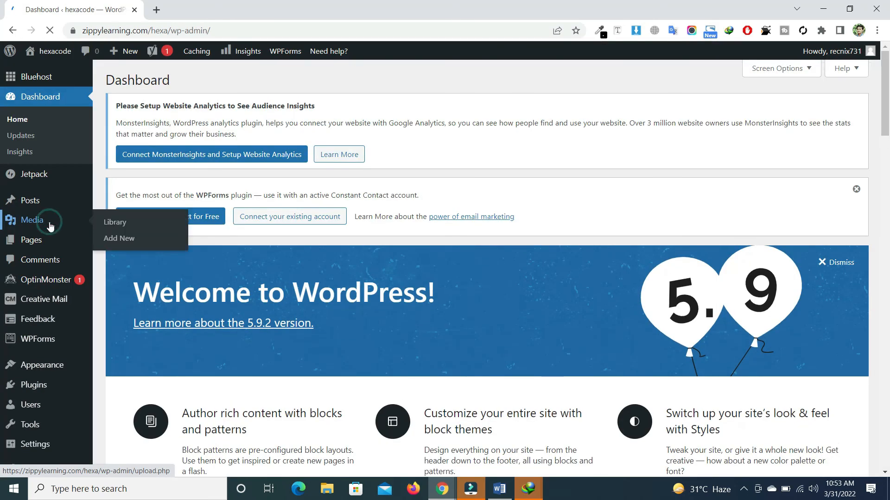
pyautogui.click(50, 224)
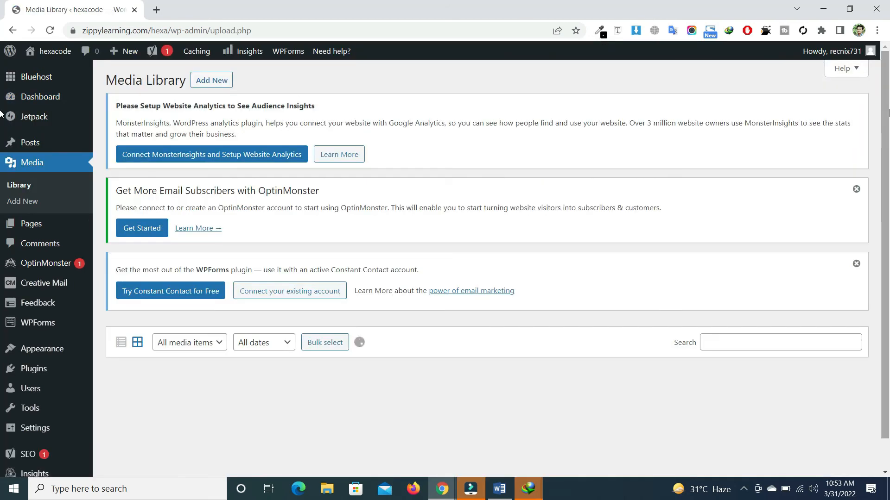
# Step: Bulk-select the photo and wordpress.pdf in the Media Library, and cancel the selection without deleting them
pyautogui.scroll(-2, 341, 315)
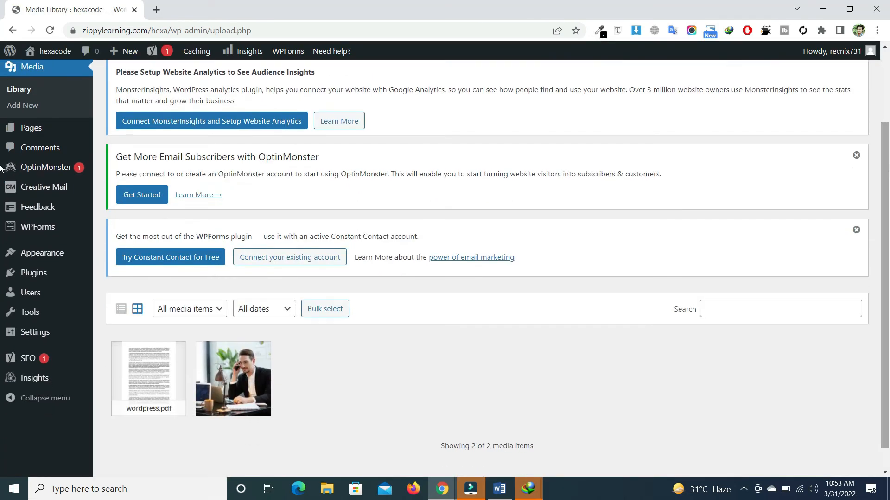
pyautogui.click(341, 315)
pyautogui.click(232, 378)
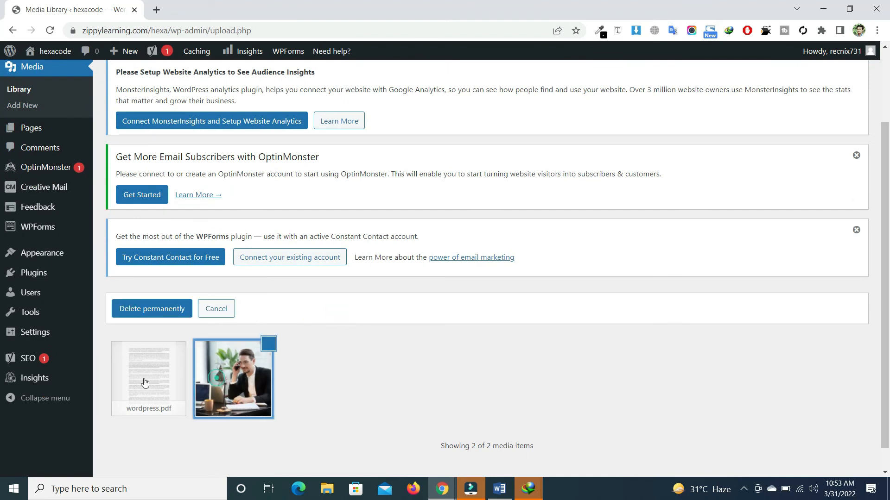
pyautogui.click(144, 382)
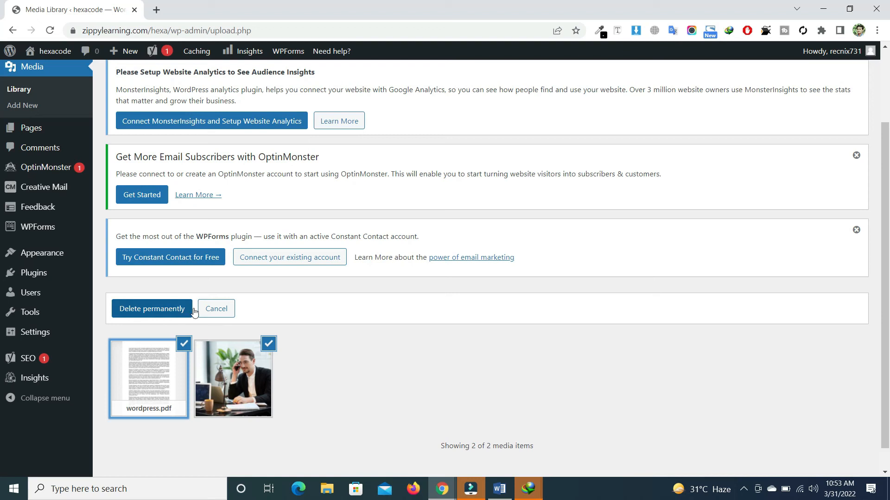
pyautogui.click(216, 312)
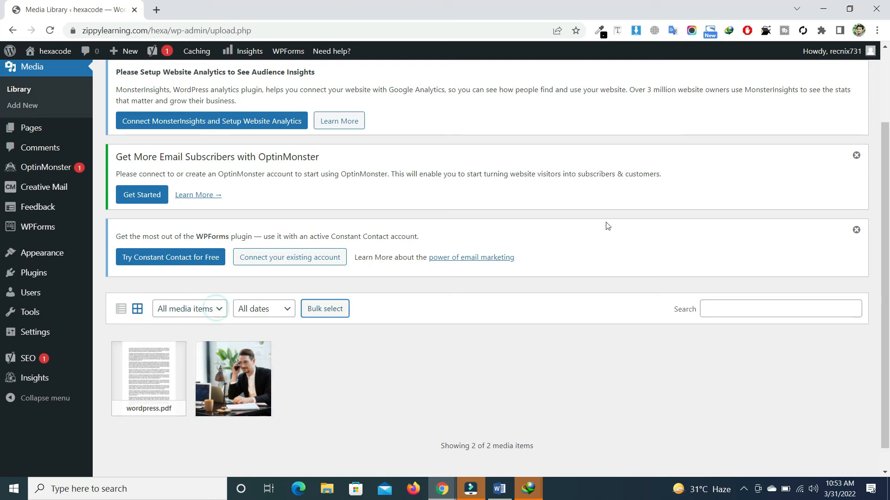
pyautogui.scroll(-1, 887, 325)
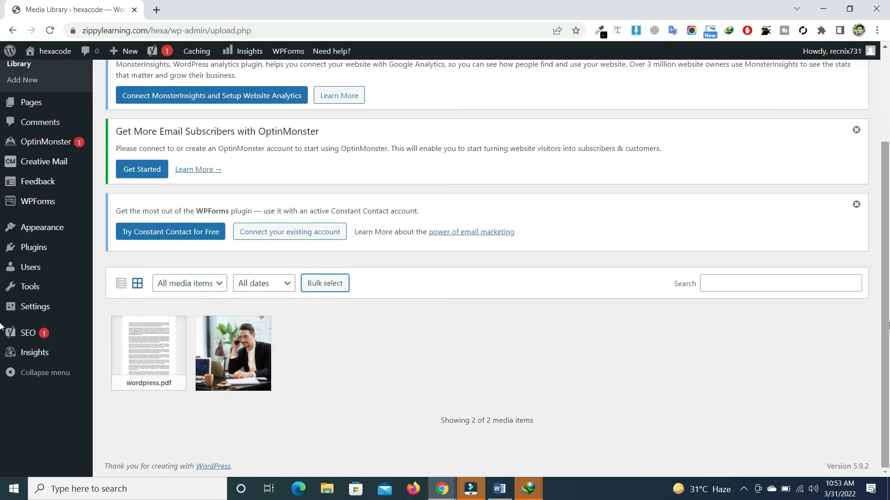